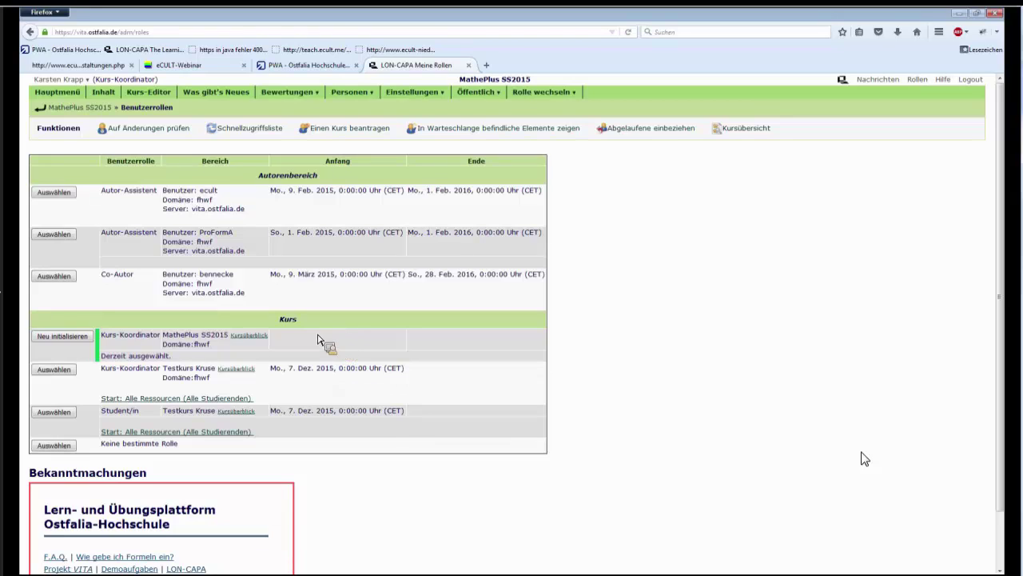
# Switch to the Co-Autor role, look at its main menu, and return to the Autorenbereich directory listing
pyautogui.moveTo(130, 286); pyautogui.dragTo(108, 284)
pyautogui.click(138, 282)
pyautogui.click(60, 279)
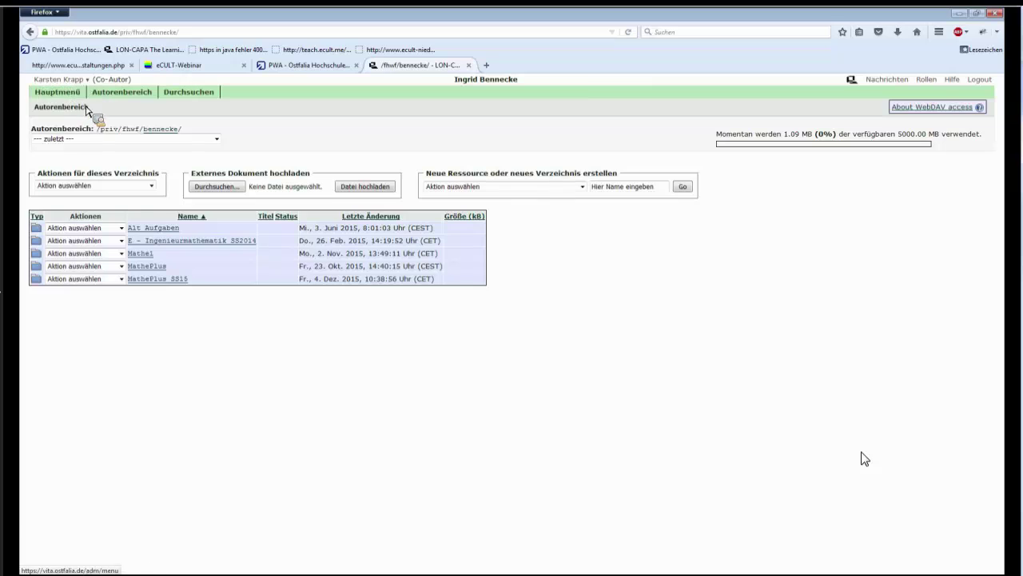
pyautogui.click(56, 94)
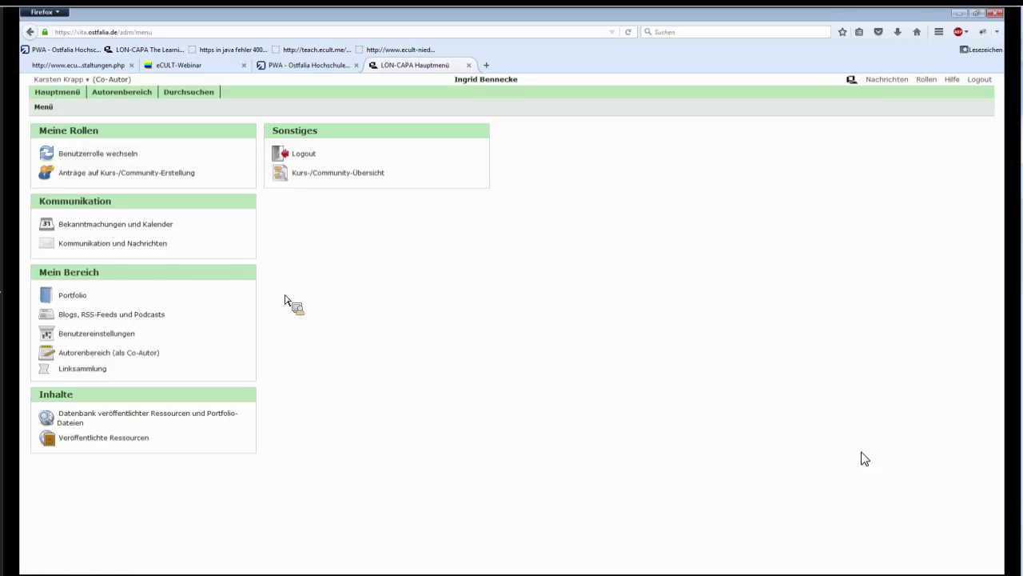
pyautogui.click(120, 93)
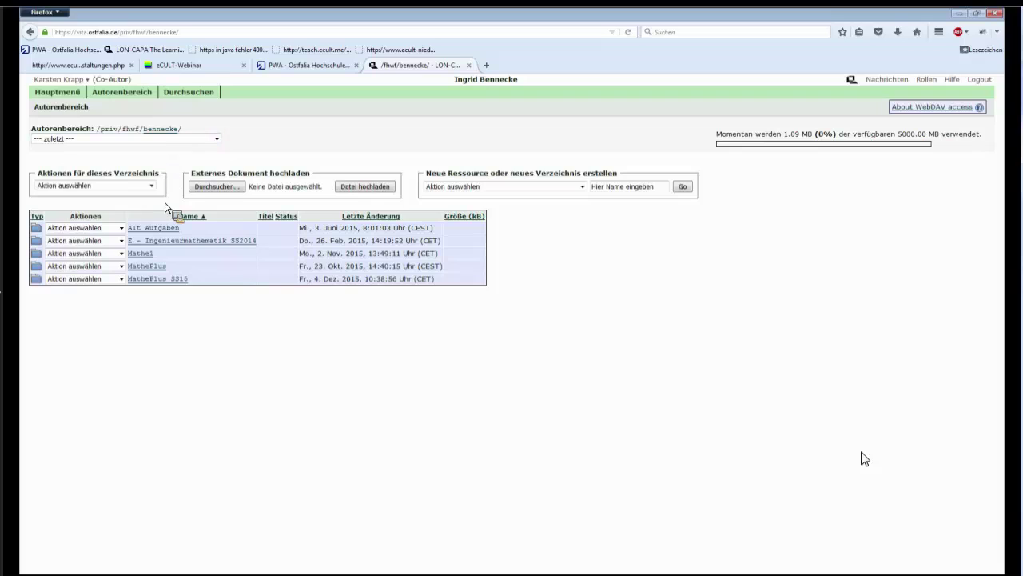
# Preview Parabel - Inverse.problem in the MathePlus/Quadratische Funktionen directory and check which file actions are available for it
pyautogui.click(147, 273)
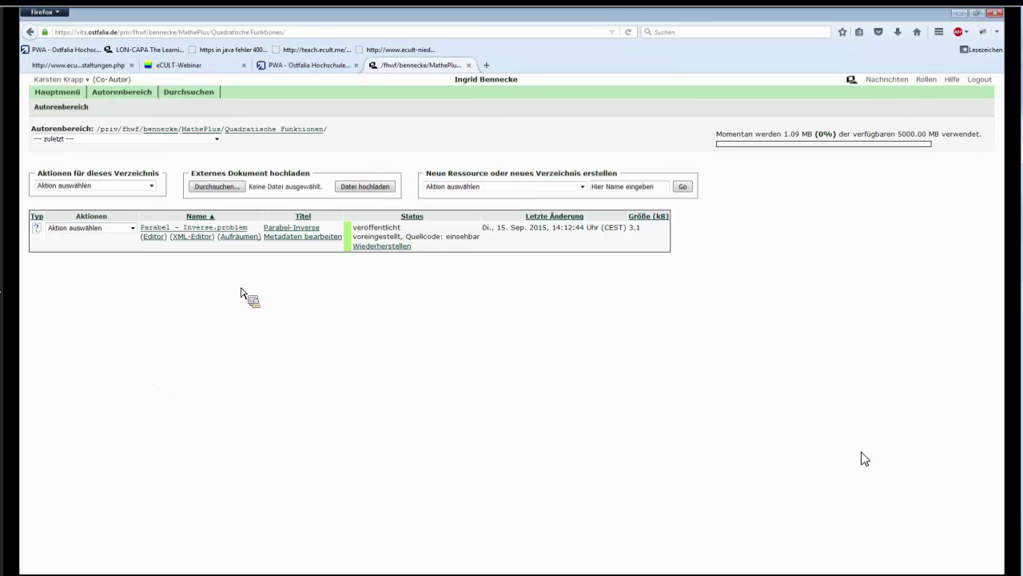
pyautogui.click(202, 230)
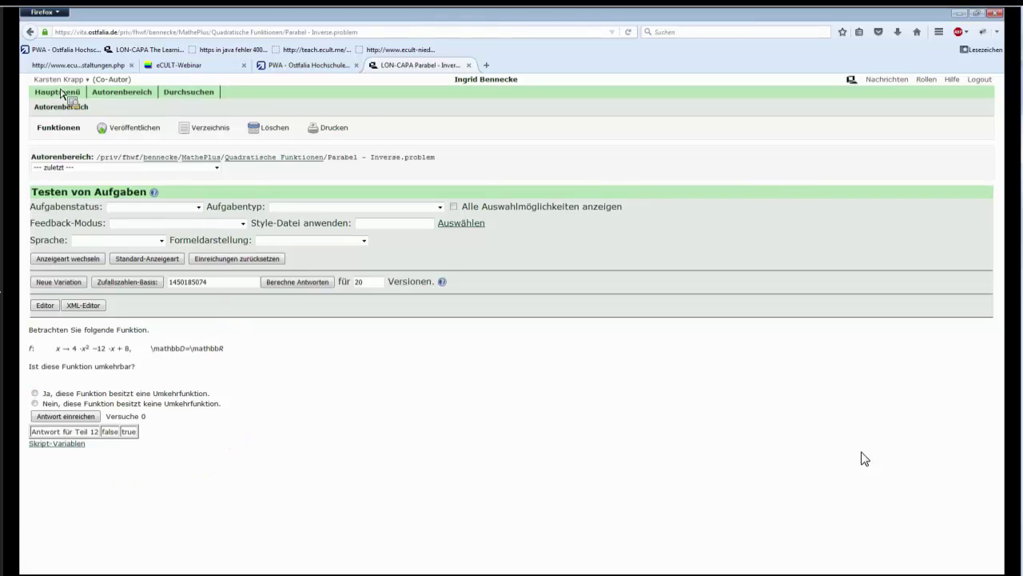
pyautogui.click(32, 33)
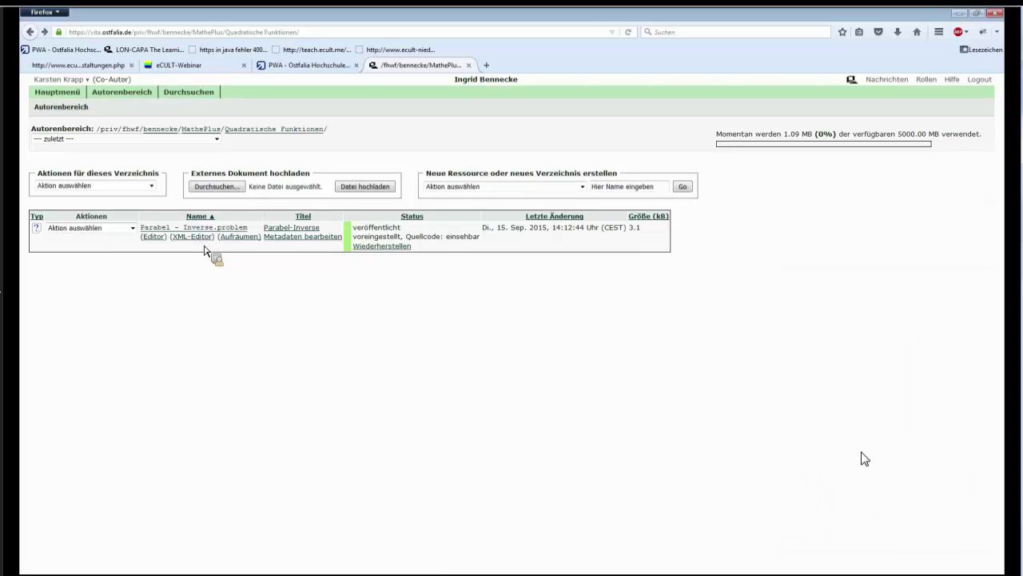
pyautogui.click(133, 228)
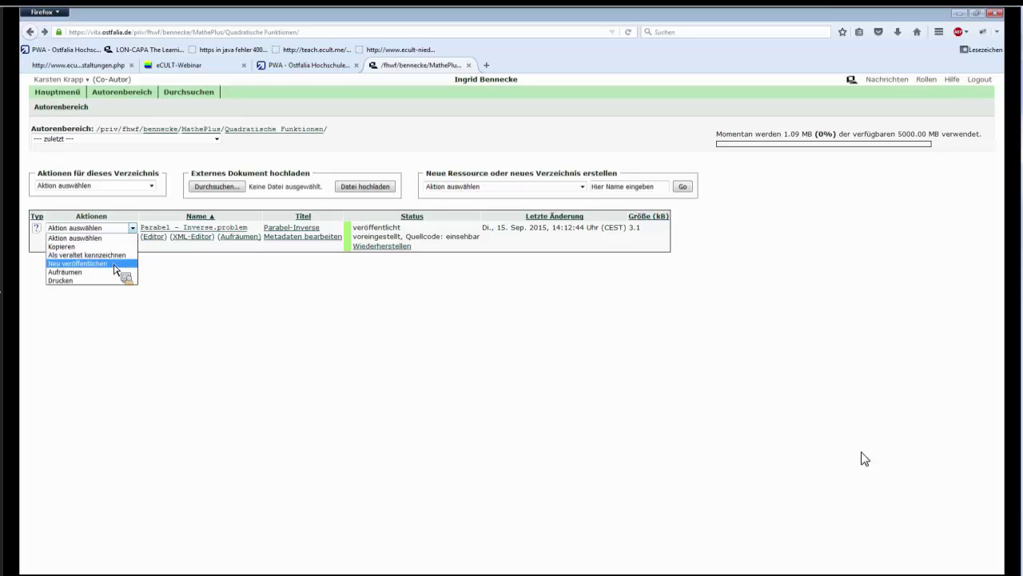
pyautogui.click(194, 286)
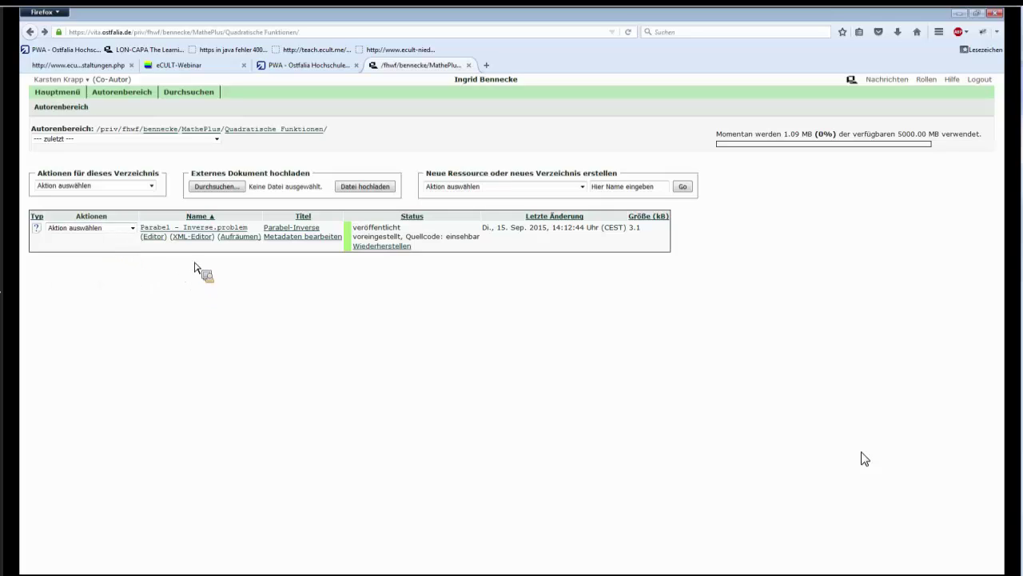
# Open Parabel - Inverse.problem in the editor and examine its parameter, script, text block and One of N statements response sections
pyautogui.click(153, 246)
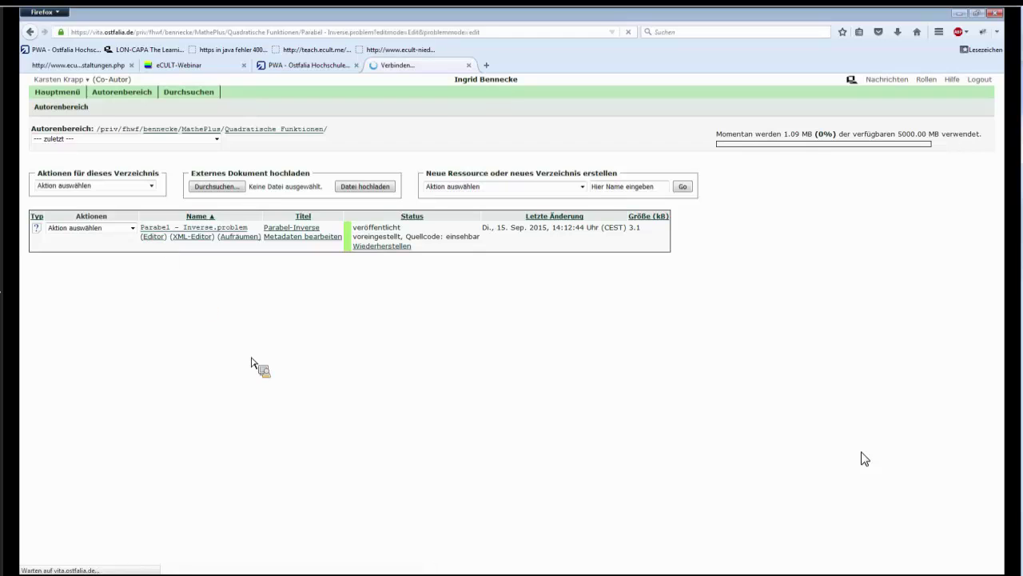
pyautogui.scroll(-3, 480, 280)
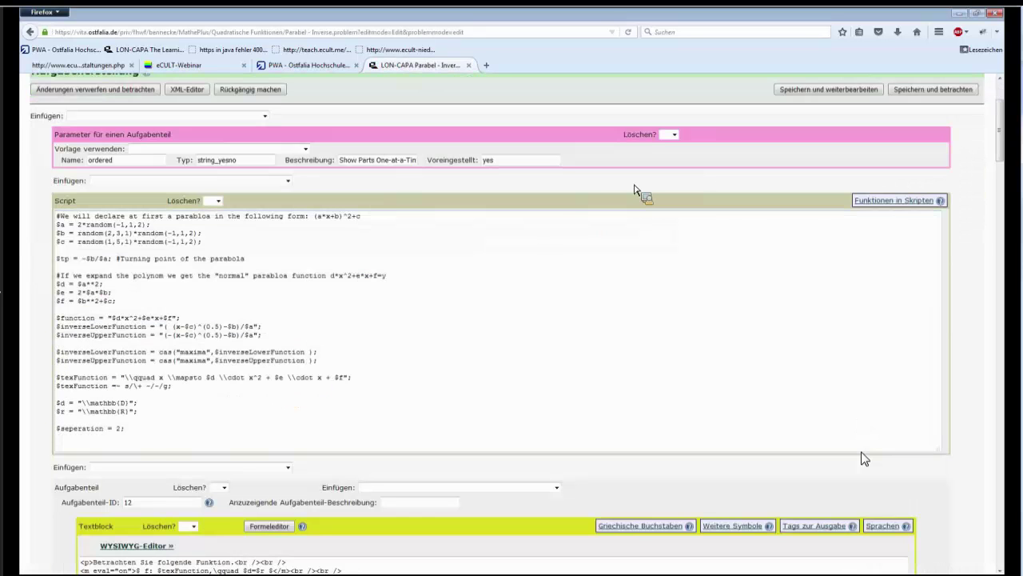
pyautogui.scroll(3, 486, 231)
pyautogui.scroll(-3, 487, 292)
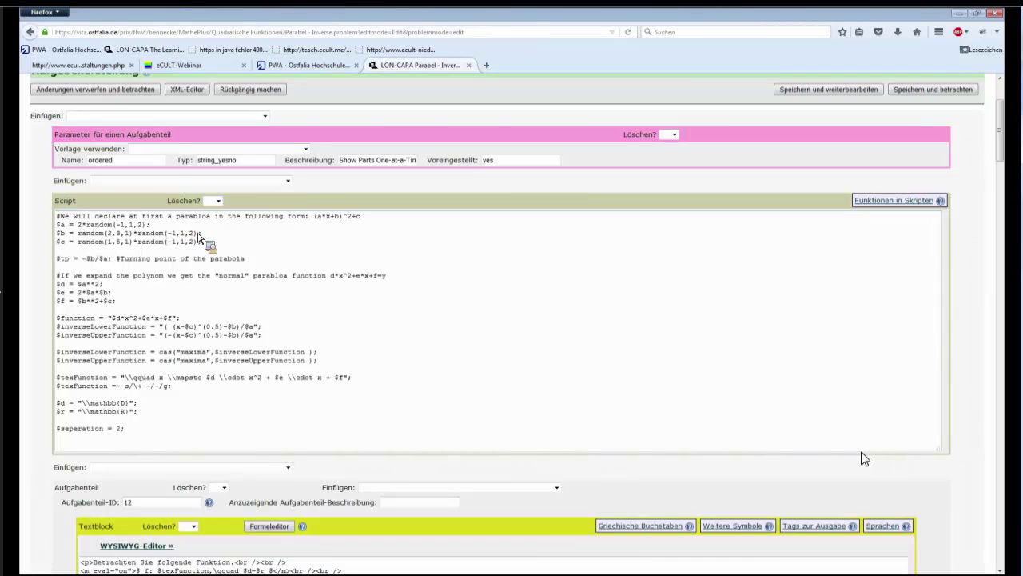
pyautogui.scroll(3, 279, 320)
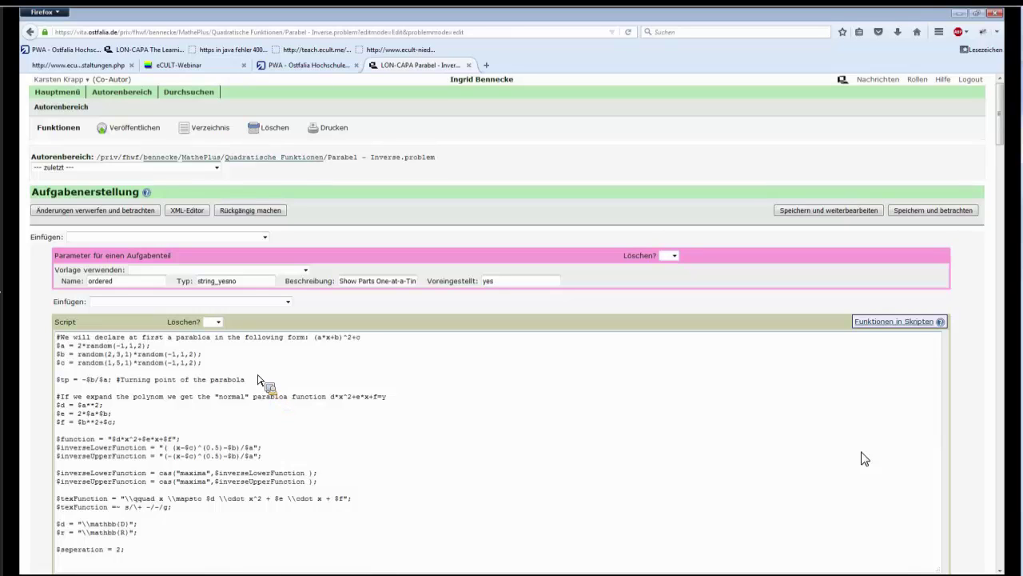
pyautogui.scroll(-2, 272, 384)
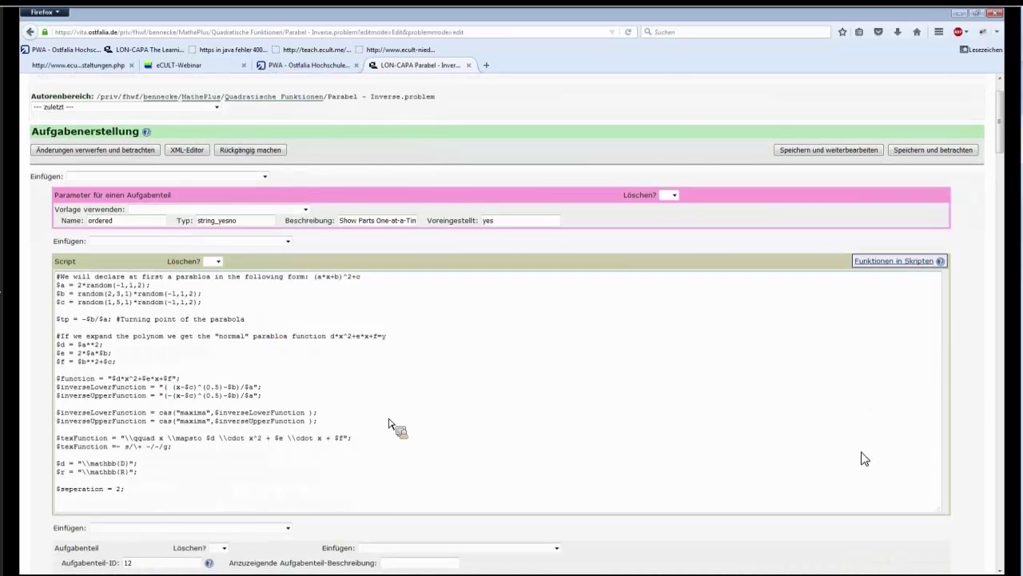
pyautogui.scroll(-2, 393, 424)
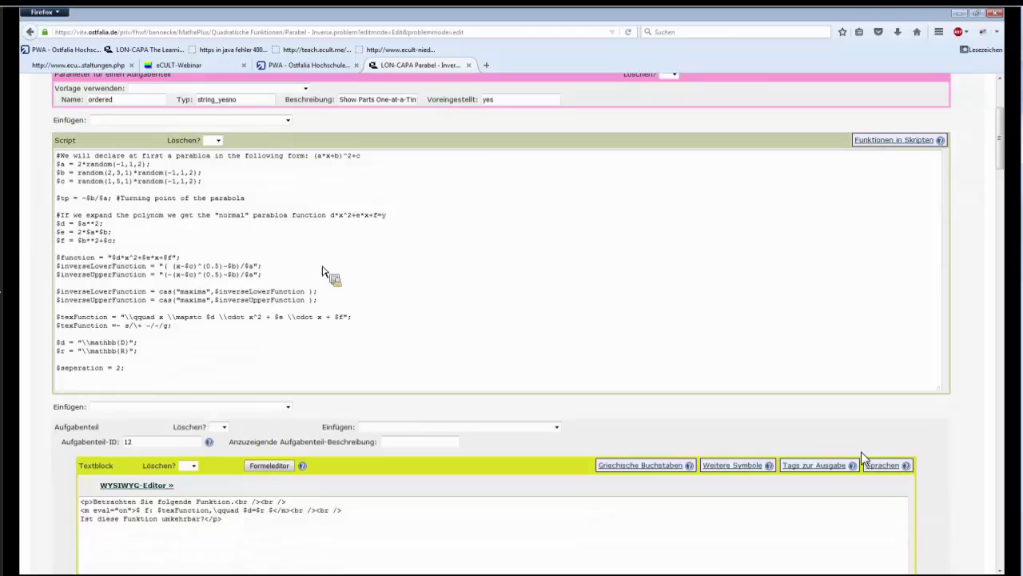
pyautogui.scroll(-4, 296, 343)
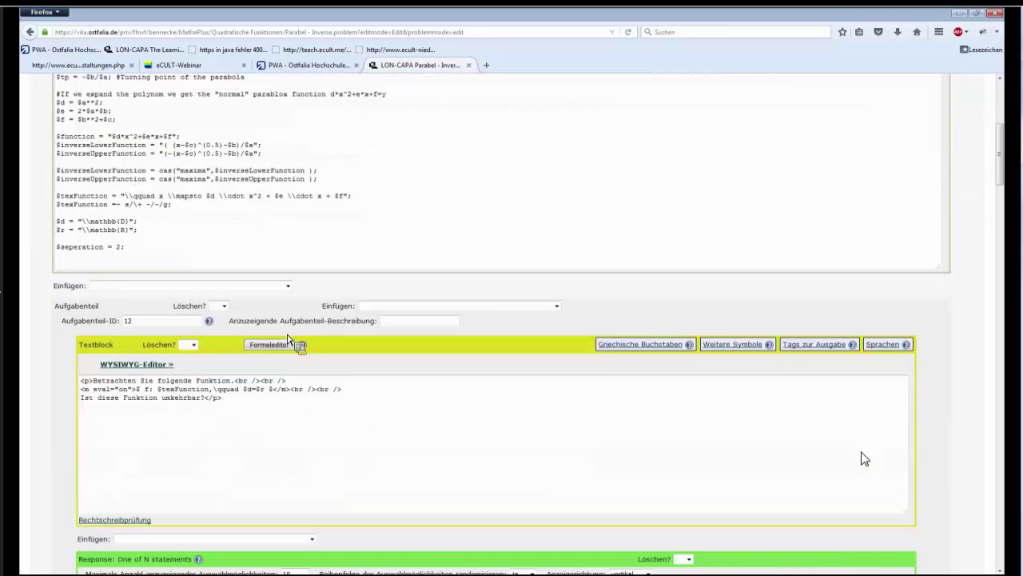
pyautogui.scroll(-3, 356, 330)
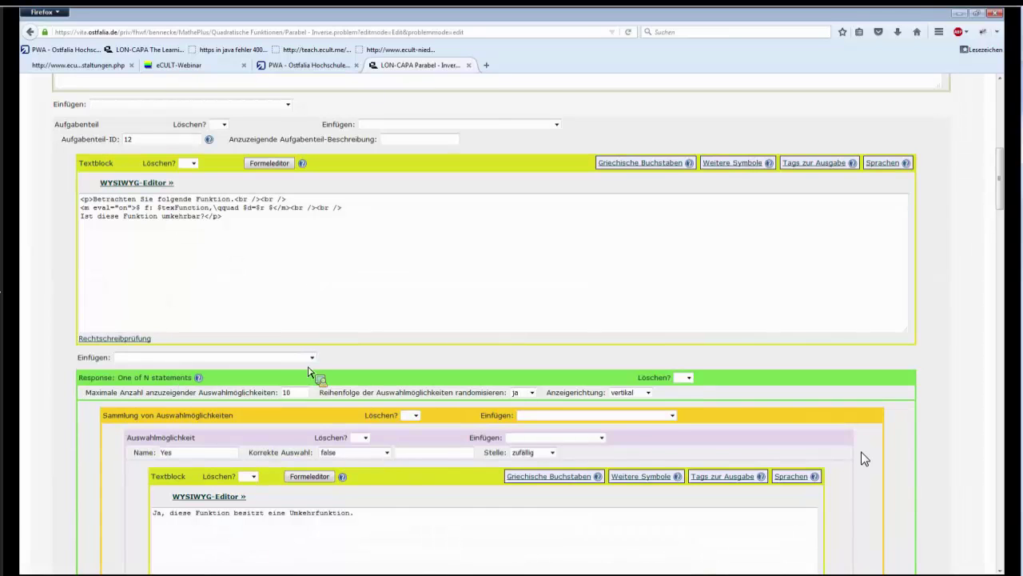
pyautogui.scroll(-3, 184, 344)
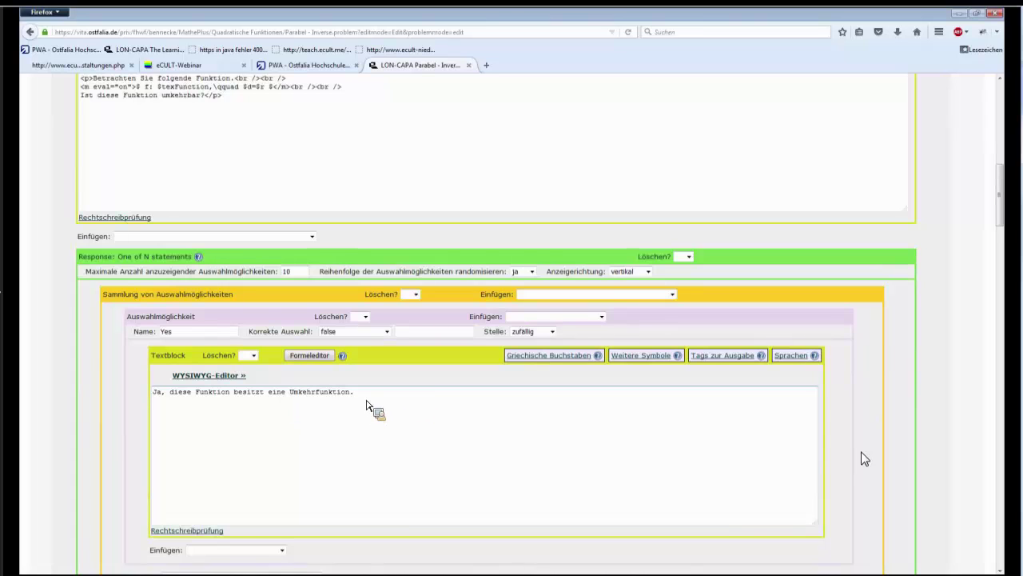
pyautogui.scroll(1, 352, 415)
pyautogui.scroll(4, 380, 428)
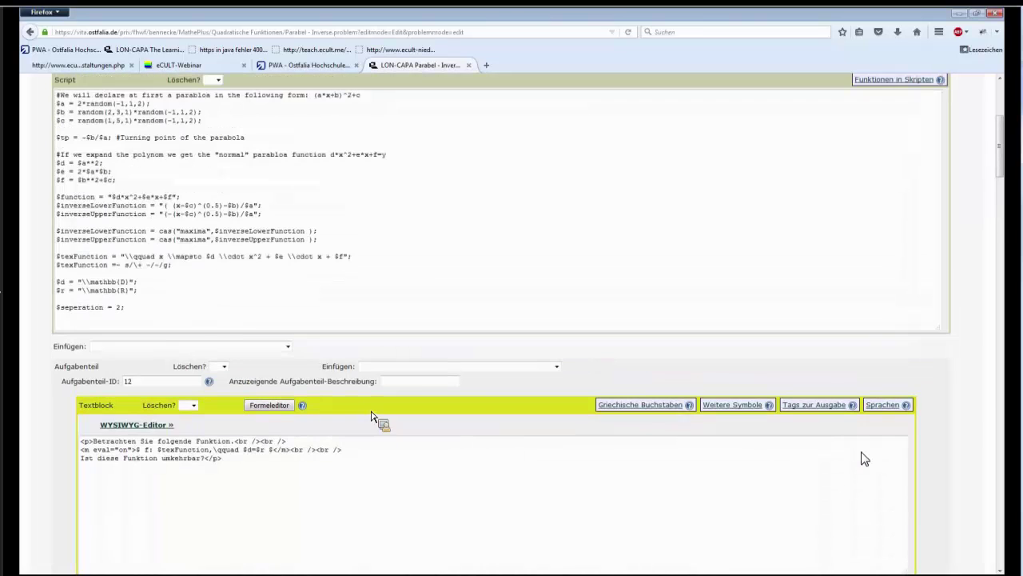
pyautogui.scroll(5, 376, 408)
pyautogui.scroll(2, 320, 344)
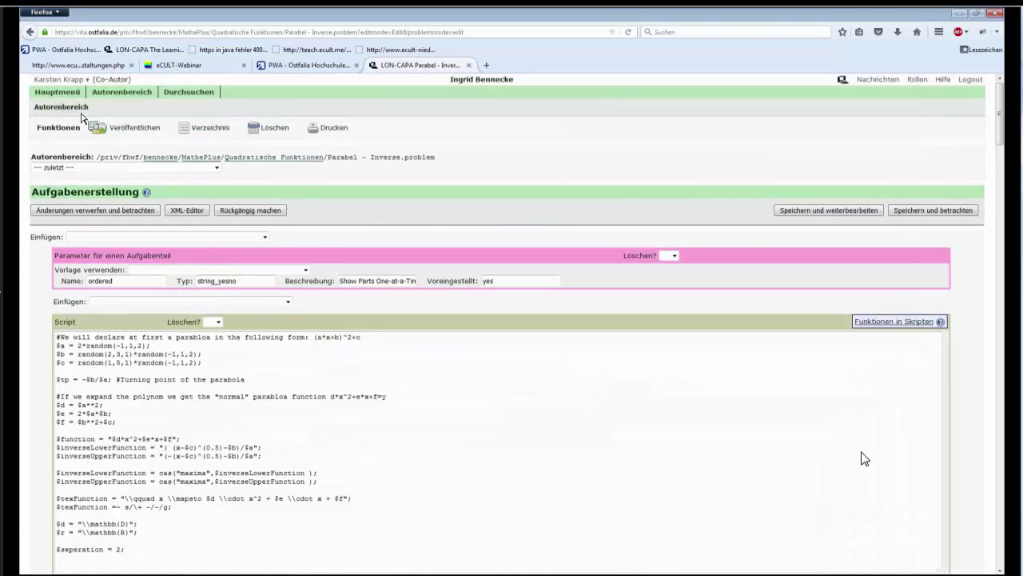
# Open Parabel - Inverse.problem in the XML editor and examine its source code
pyautogui.click(30, 33)
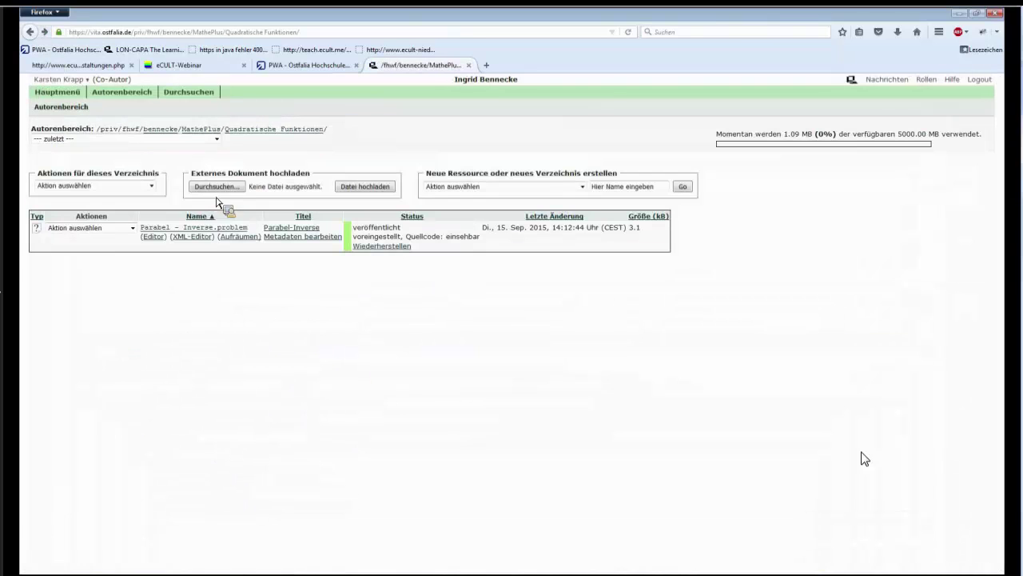
pyautogui.click(206, 238)
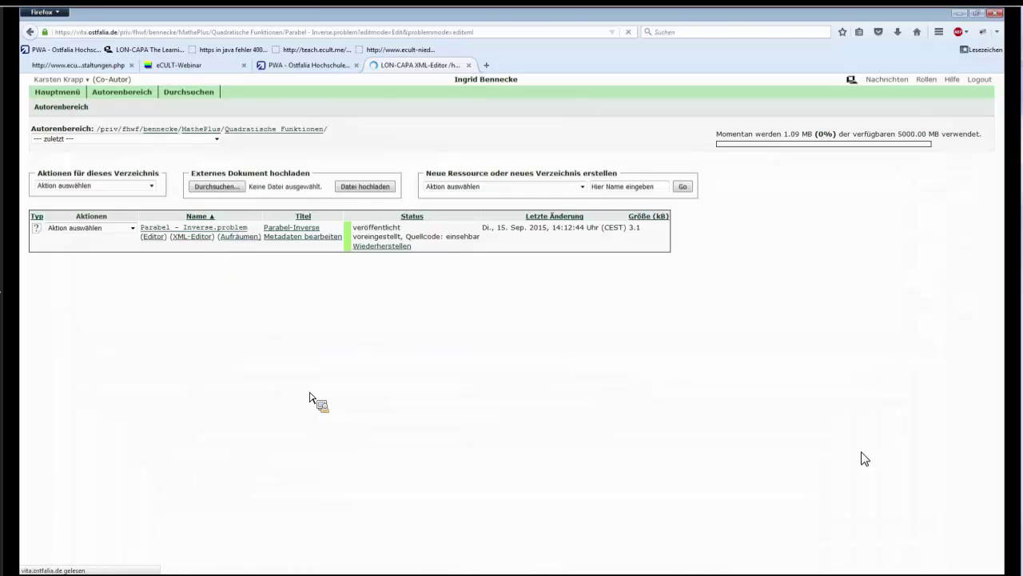
pyautogui.scroll(-2, 375, 371)
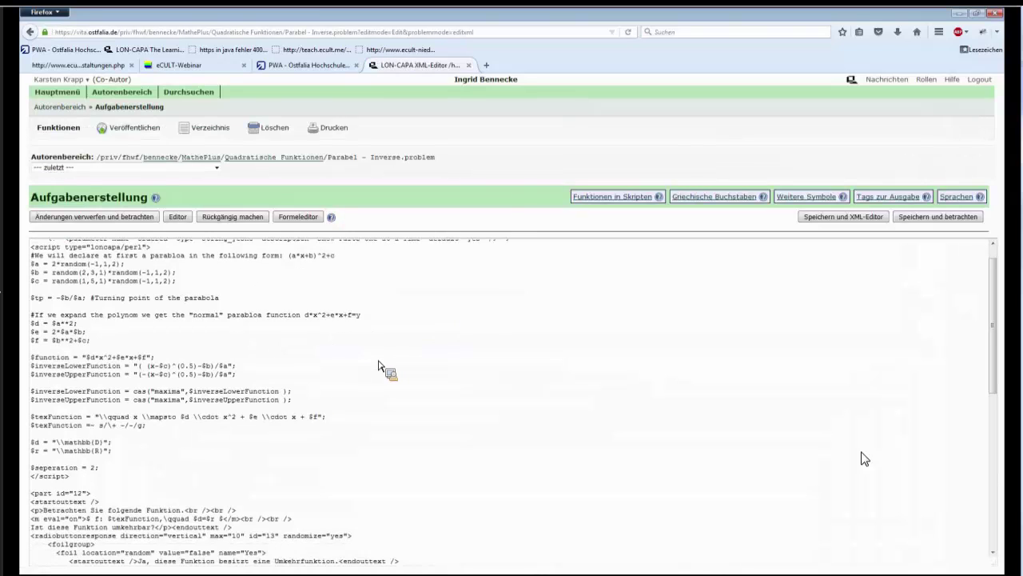
pyautogui.scroll(3, 399, 369)
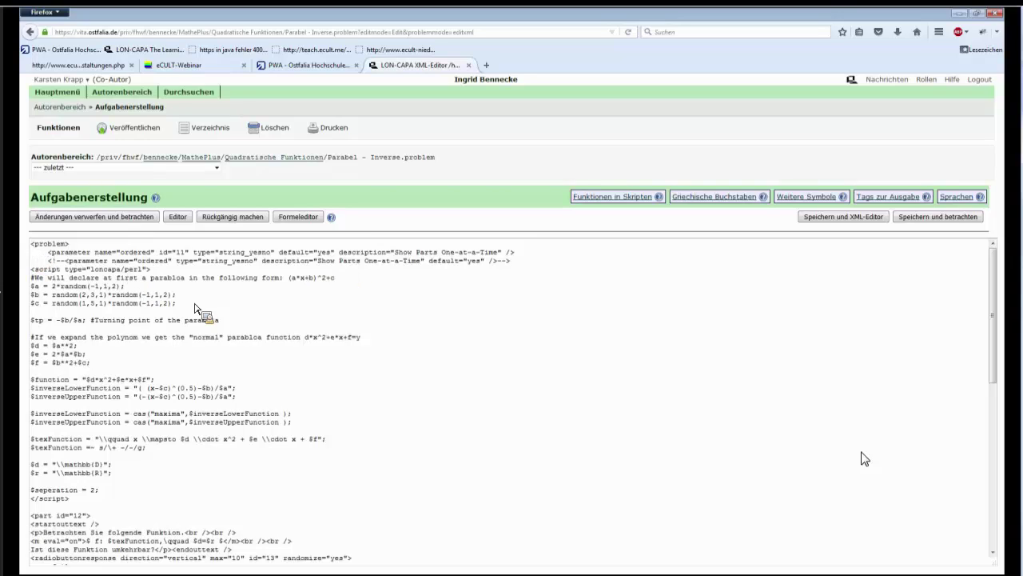
pyautogui.scroll(-4, 269, 326)
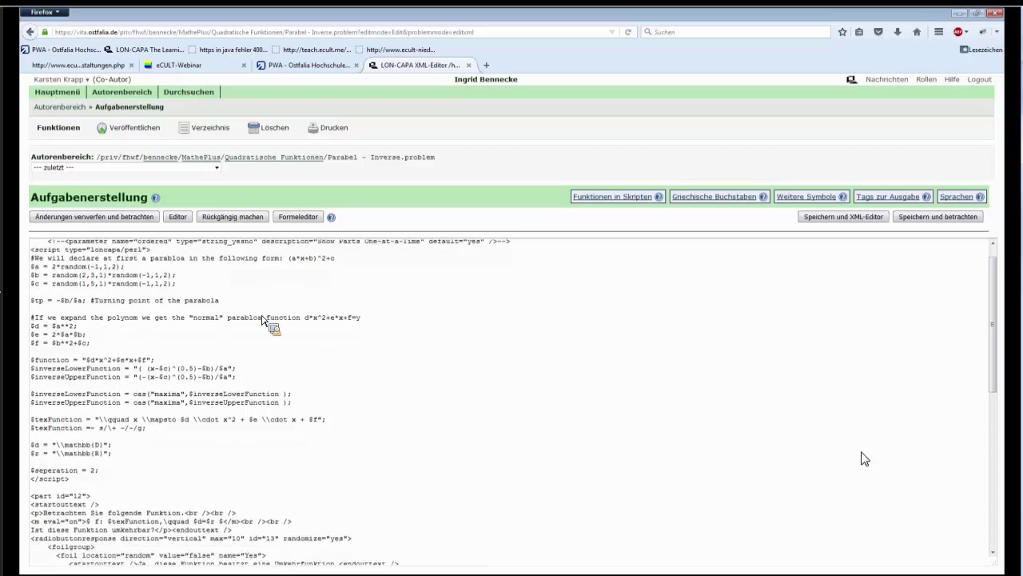
pyautogui.scroll(4, 295, 408)
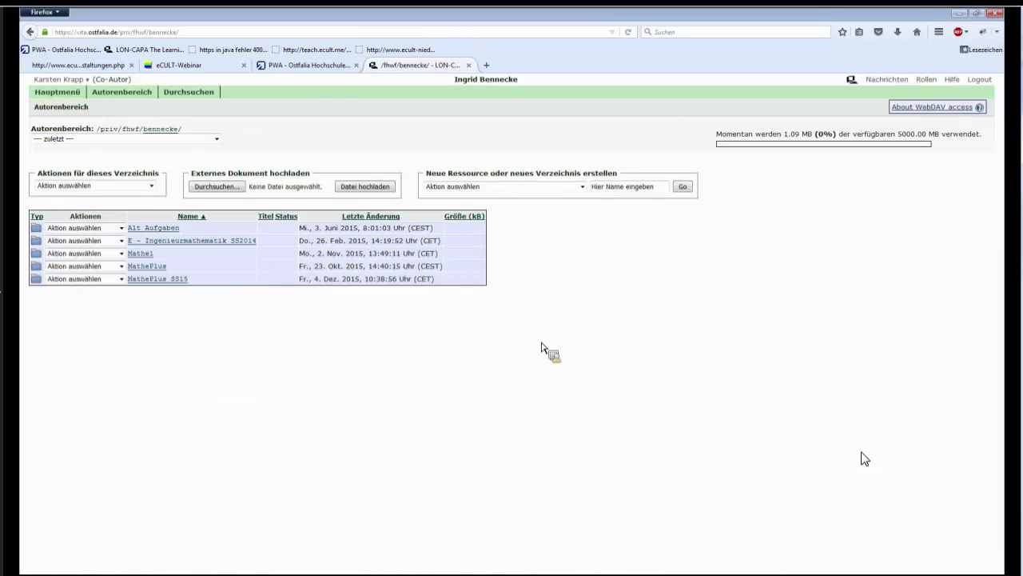
# Start a new problem (Neue Aufgabe) named test in the author's root directory and continue to the template selection
pyautogui.click(582, 187)
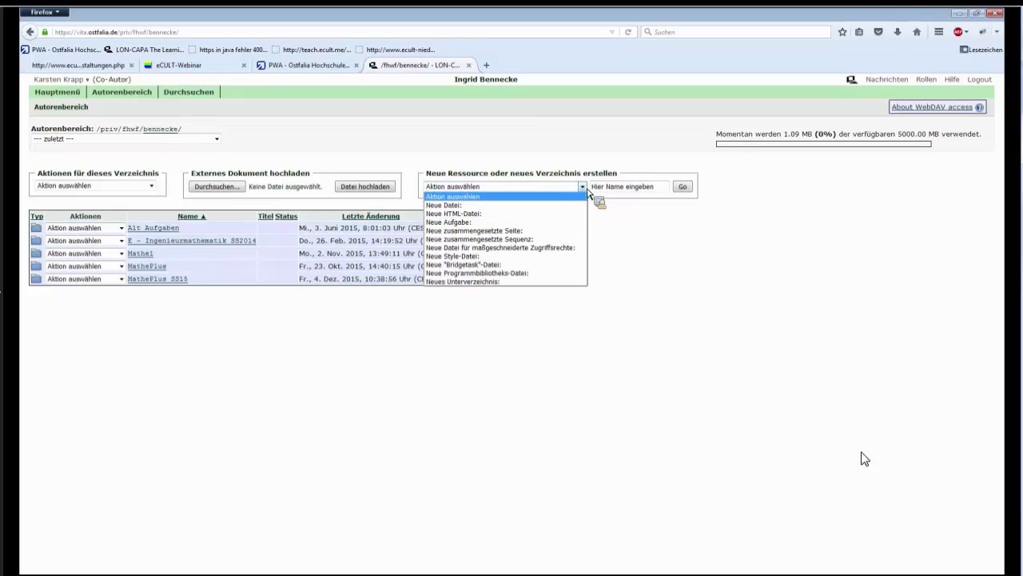
pyautogui.click(534, 223)
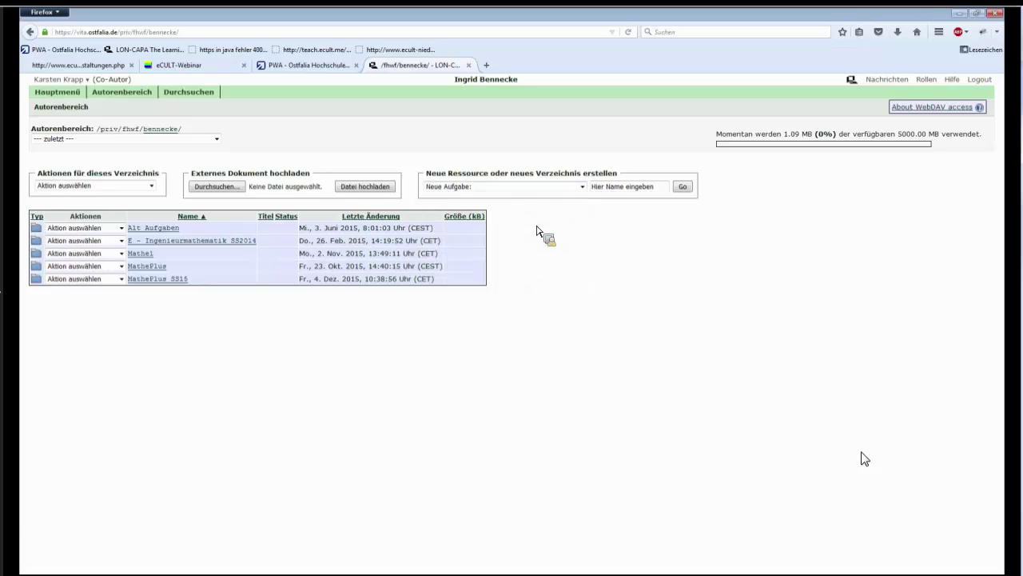
pyautogui.click(613, 189)
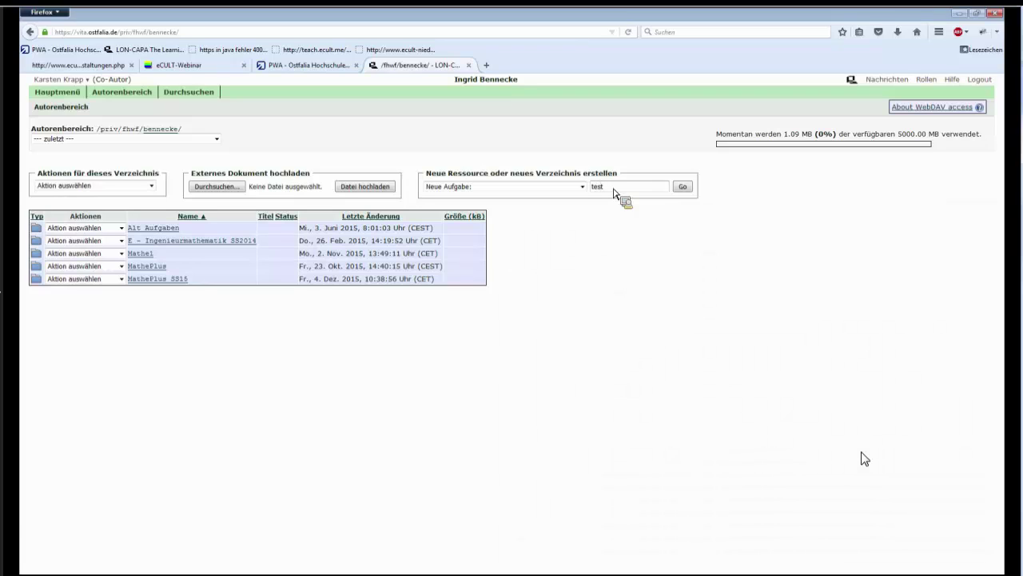
pyautogui.write('test')
pyautogui.click(681, 189)
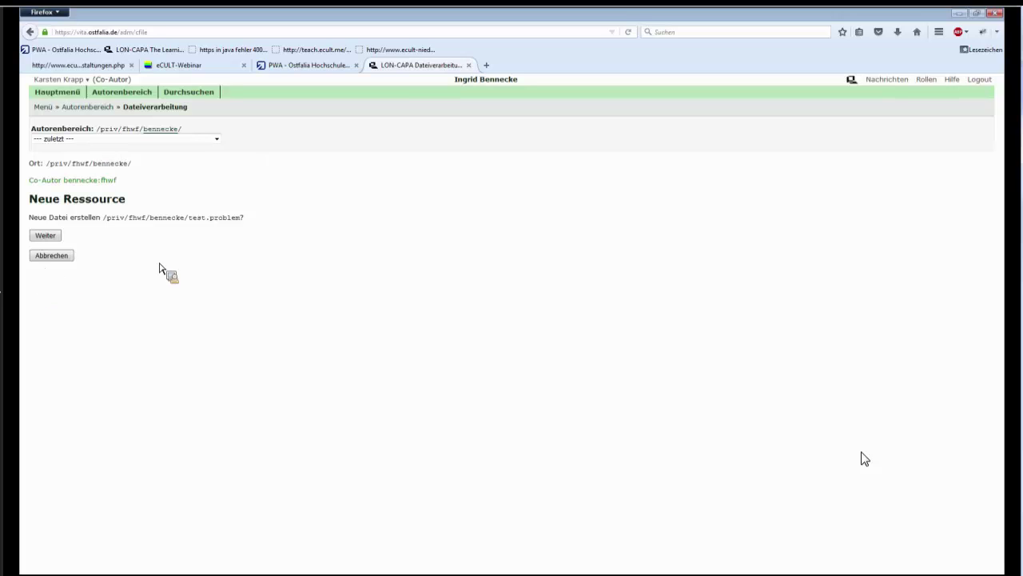
pyautogui.click(45, 235)
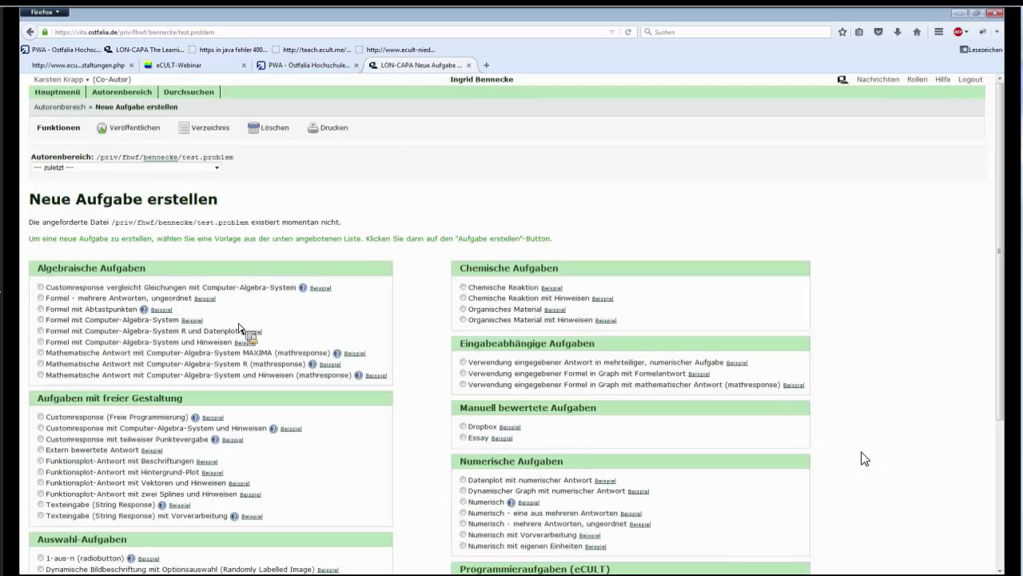
# Preview the example of the 1-aus-n (radiobutton) template, test it by submitting the foil Five answer, and close the preview
pyautogui.scroll(-2, 248, 327)
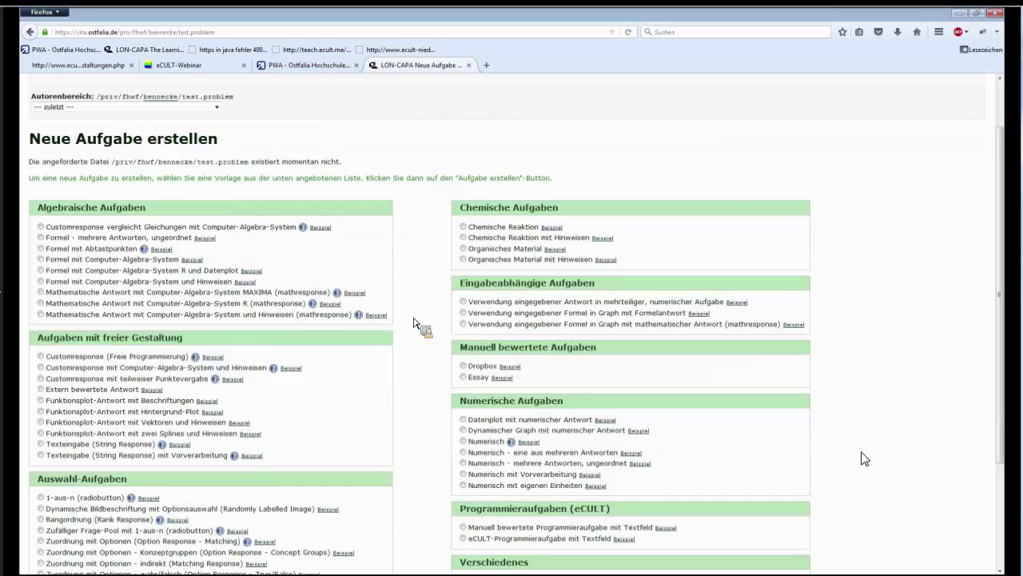
pyautogui.scroll(-3, 417, 323)
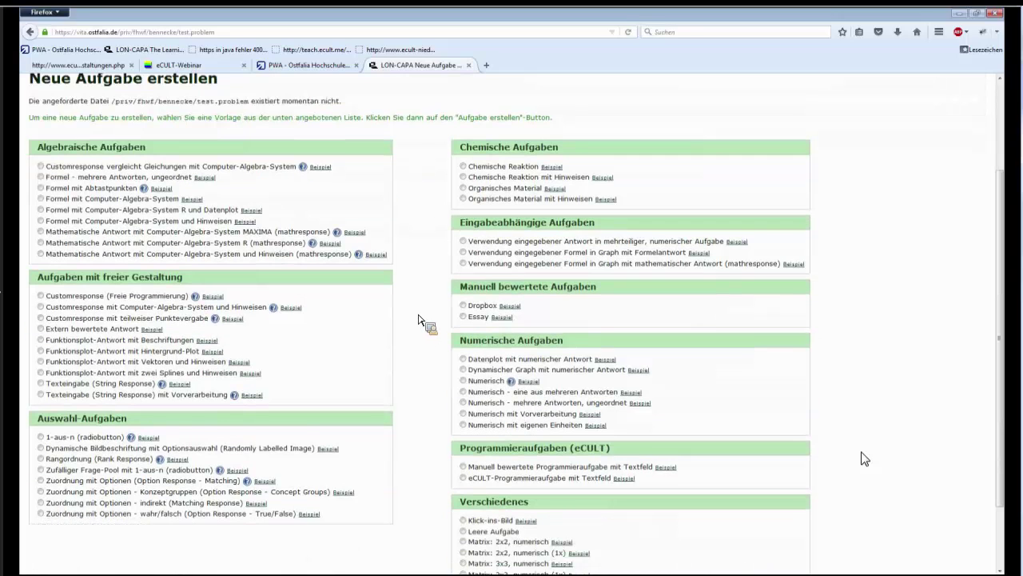
pyautogui.scroll(-1, 418, 321)
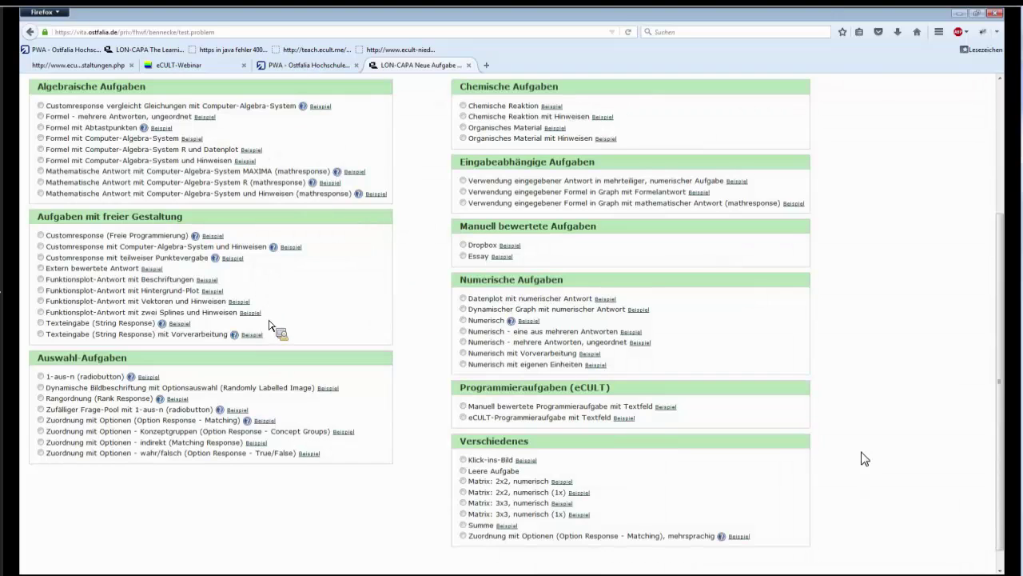
pyautogui.click(158, 378)
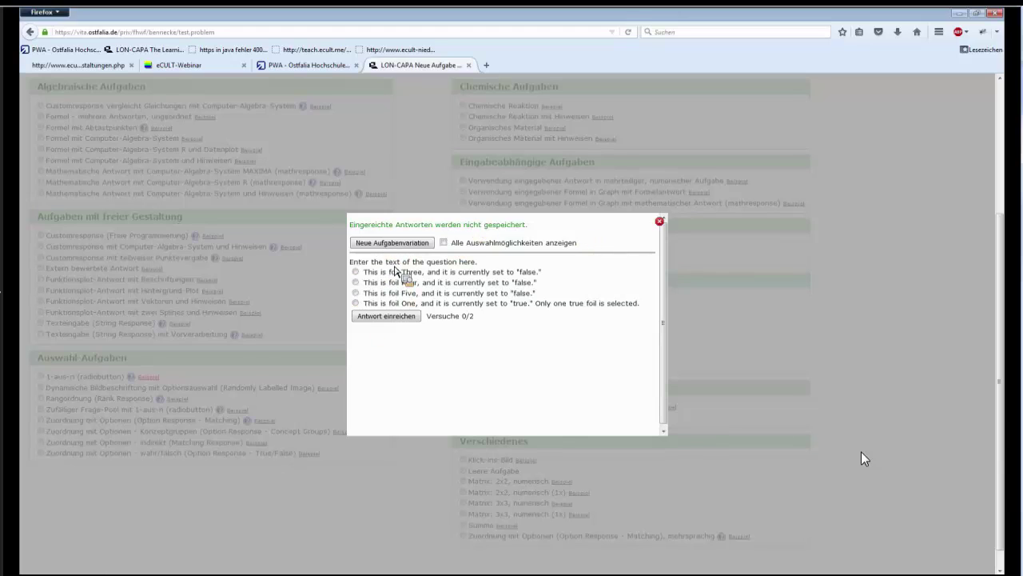
pyautogui.click(355, 294)
pyautogui.click(397, 323)
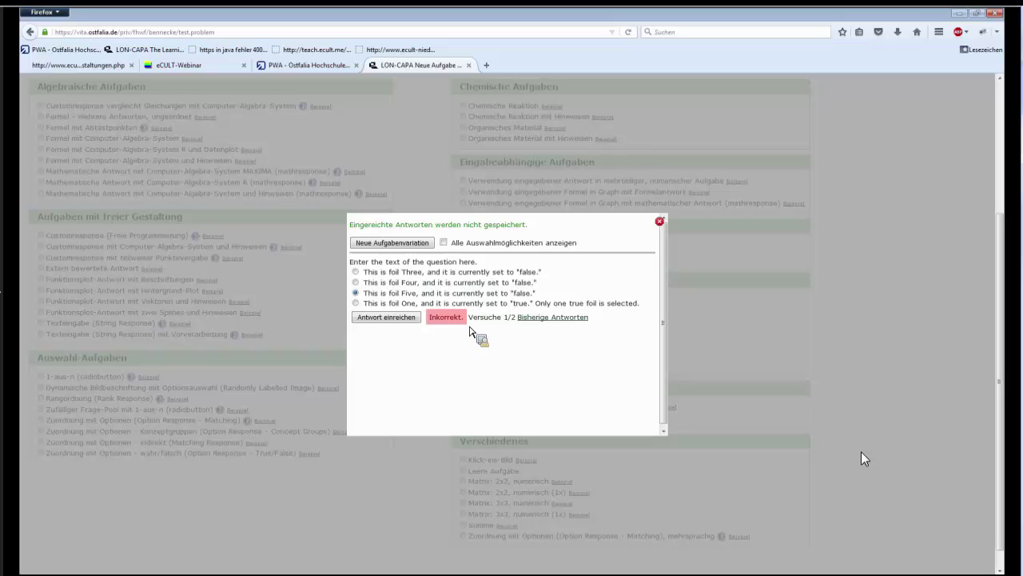
pyautogui.click(369, 273)
pyautogui.click(365, 303)
pyautogui.click(661, 221)
# Leave the template selection without creating the problem and return to the Autorenbereich root directory
pyautogui.scroll(4, 226, 156)
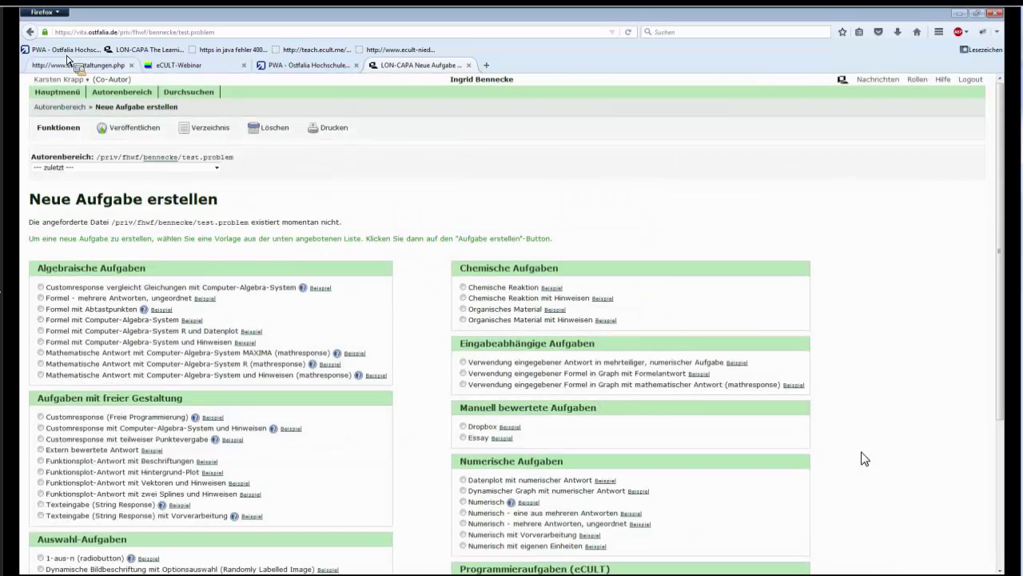
pyautogui.click(30, 34)
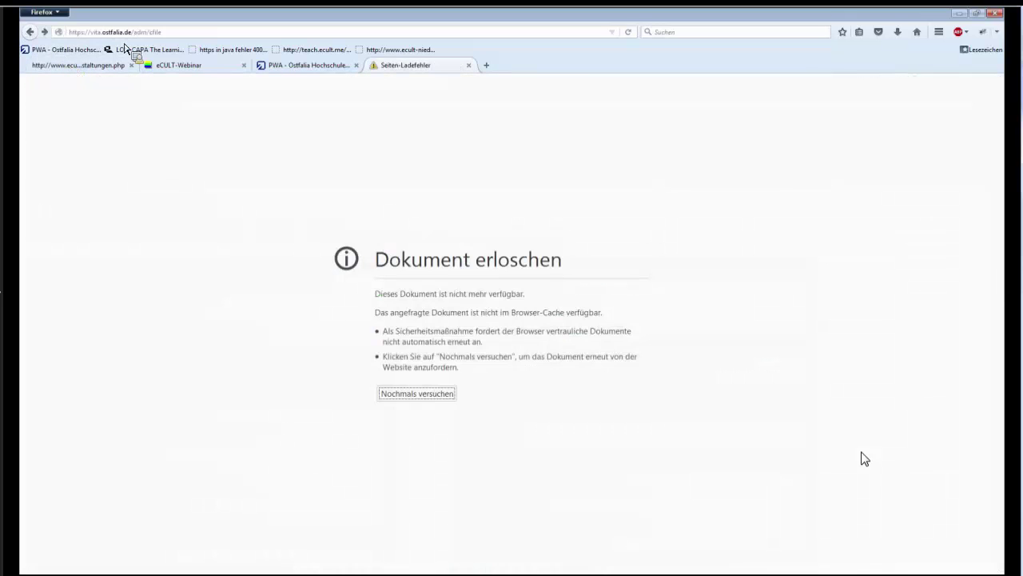
pyautogui.press('F5')
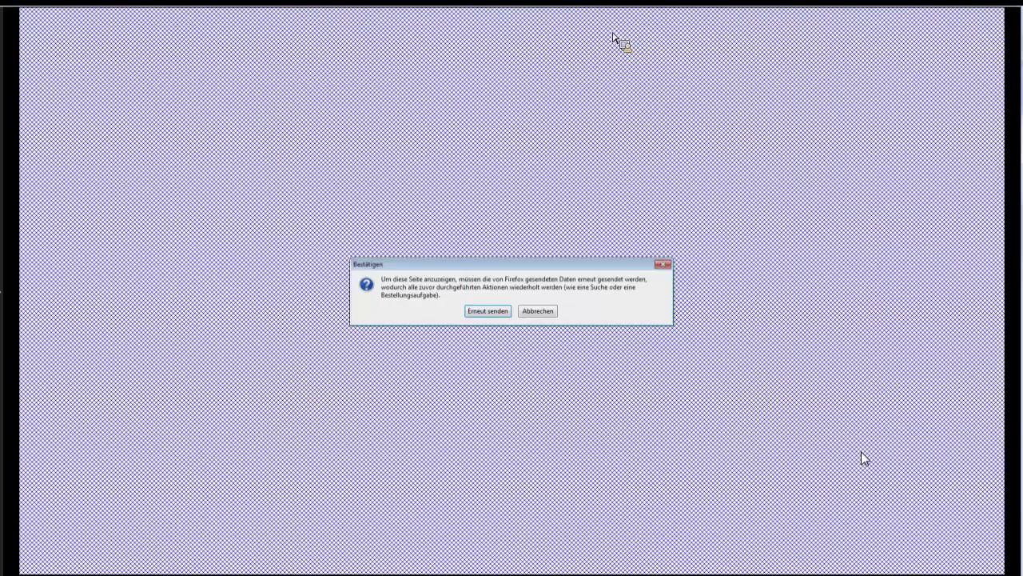
pyautogui.click(476, 311)
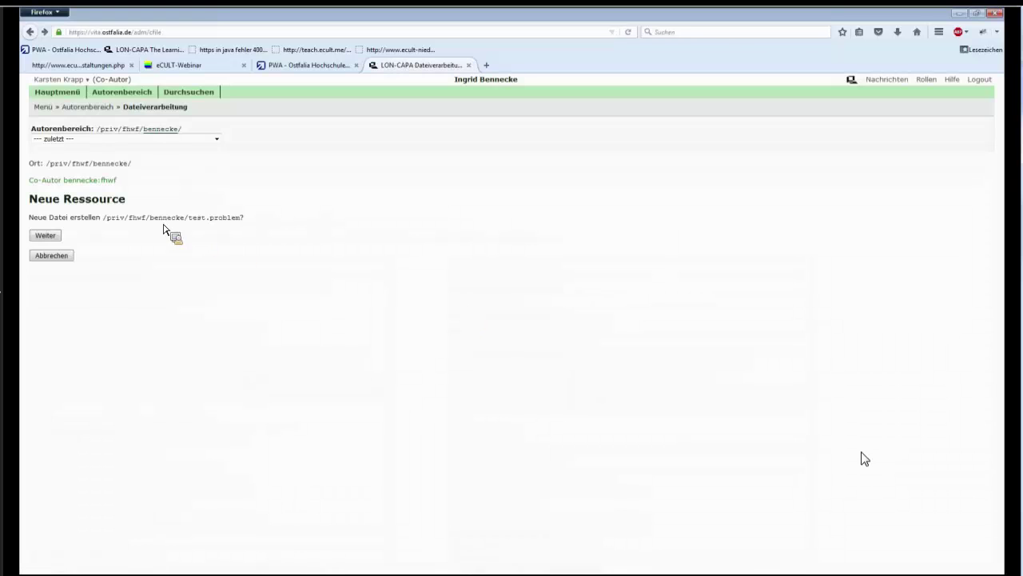
pyautogui.click(117, 94)
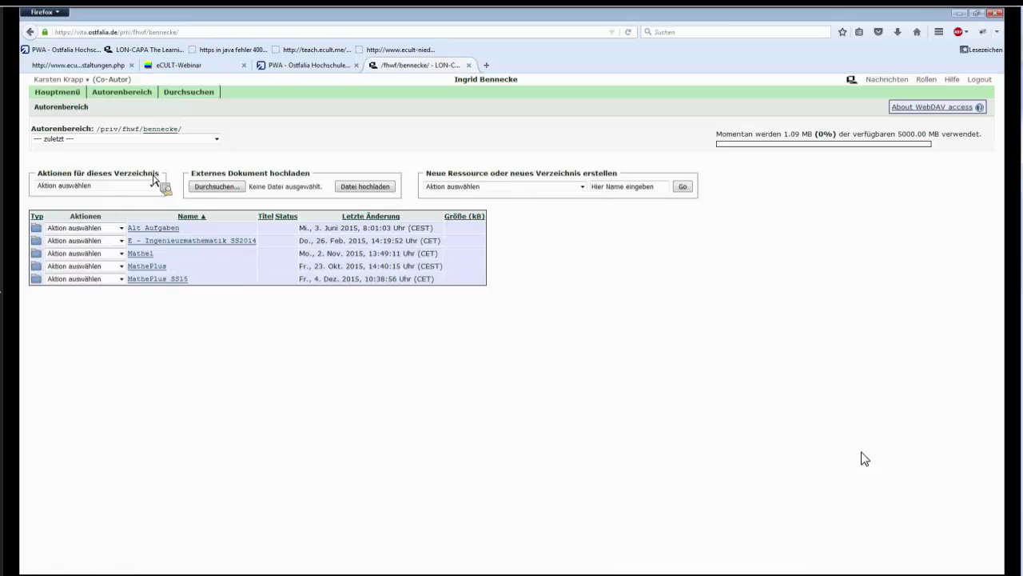